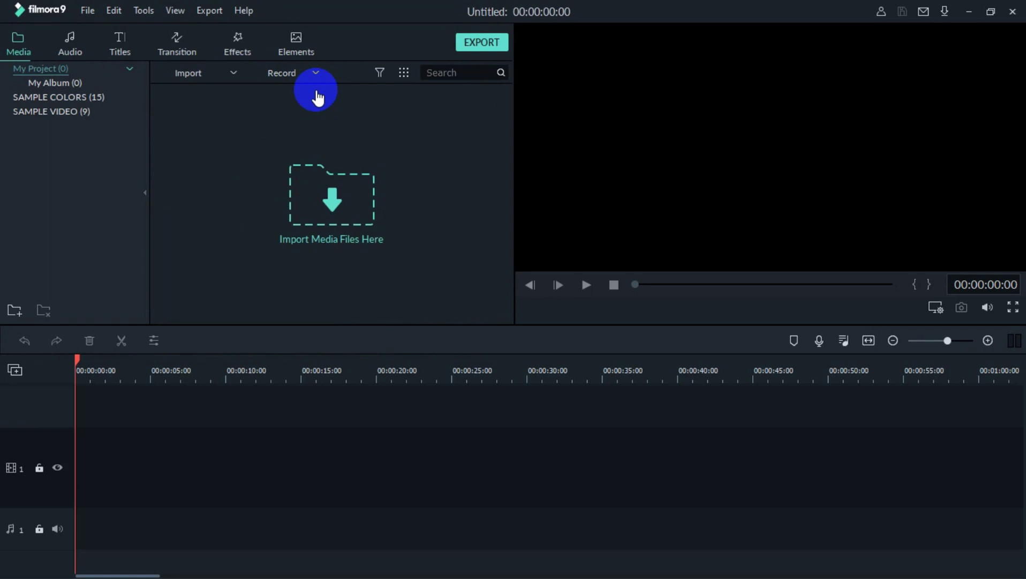
- Launch Filmora Scrn from the Media panel's Record PC Screen option
left_click(316, 73)
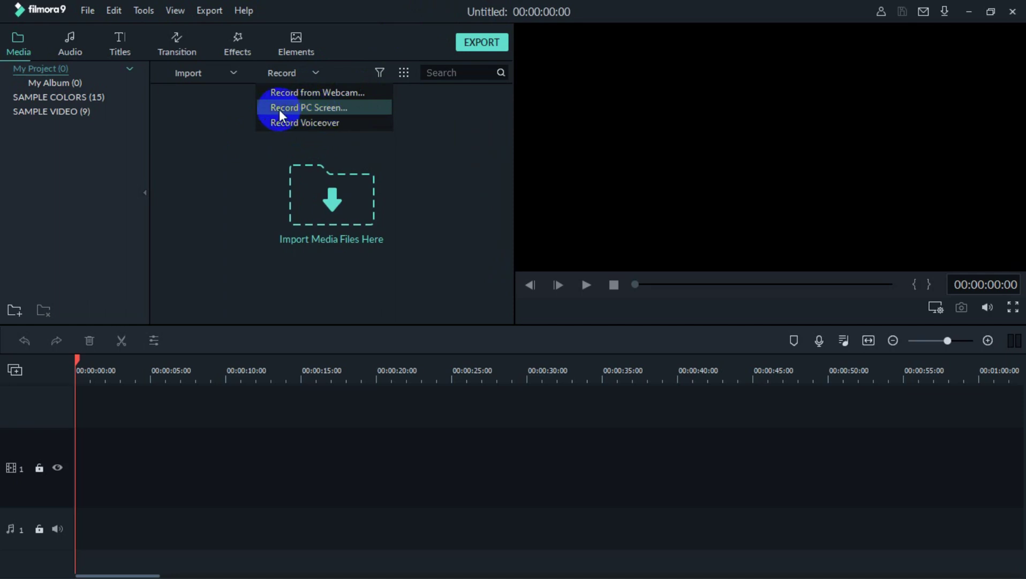
left_click(331, 109)
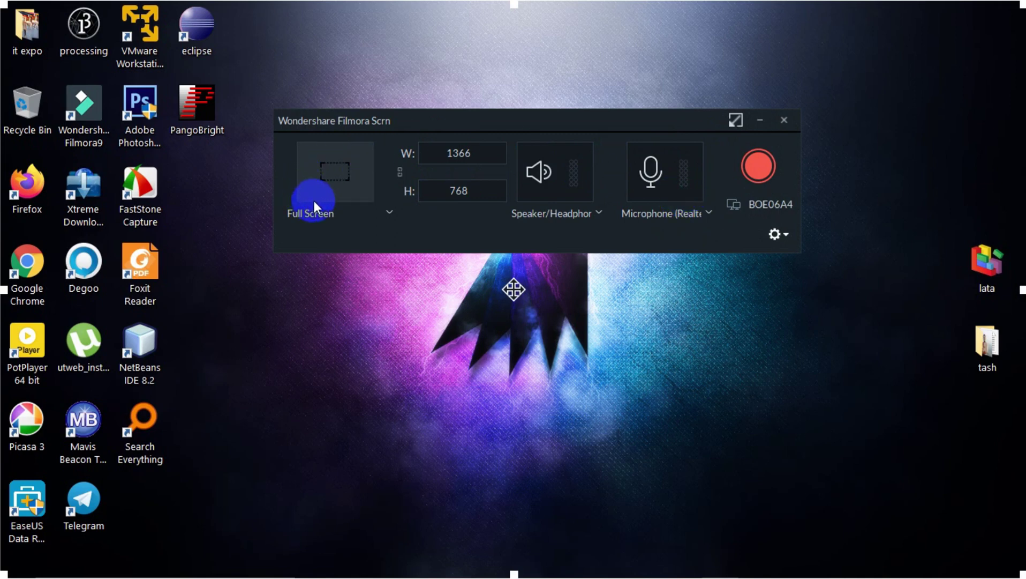
left_click(326, 179)
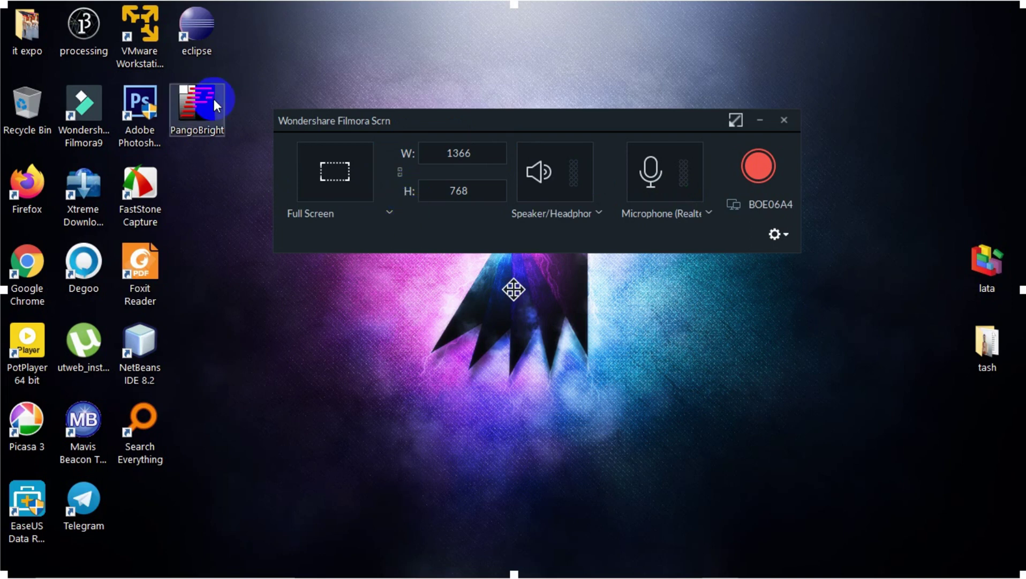
left_click_drag(4, 3, 519, 242)
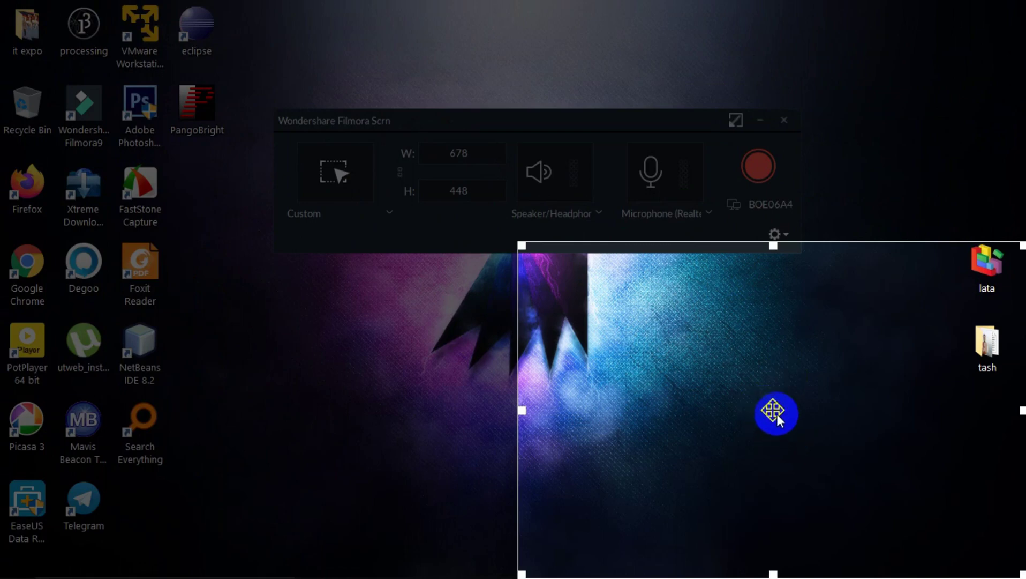
left_click_drag(774, 413, 707, 368)
left_click_drag(775, 410, 163, 576)
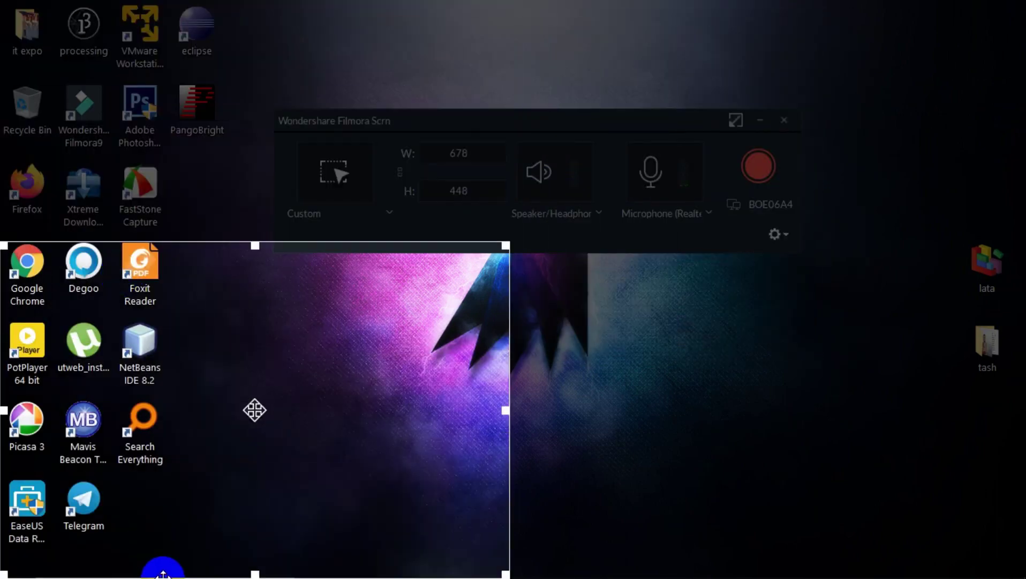
left_click_drag(253, 410, 255, 168)
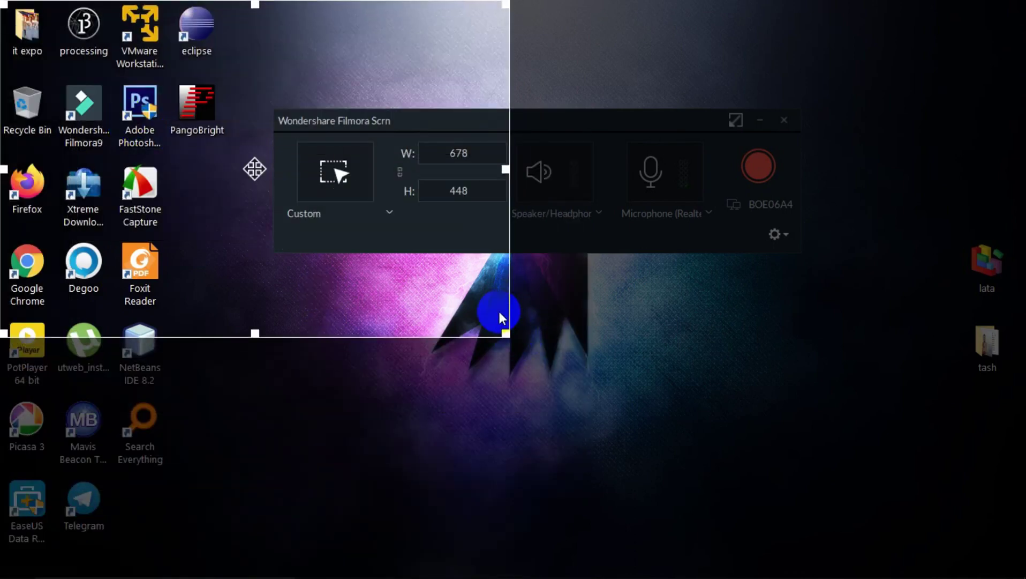
left_click(338, 164)
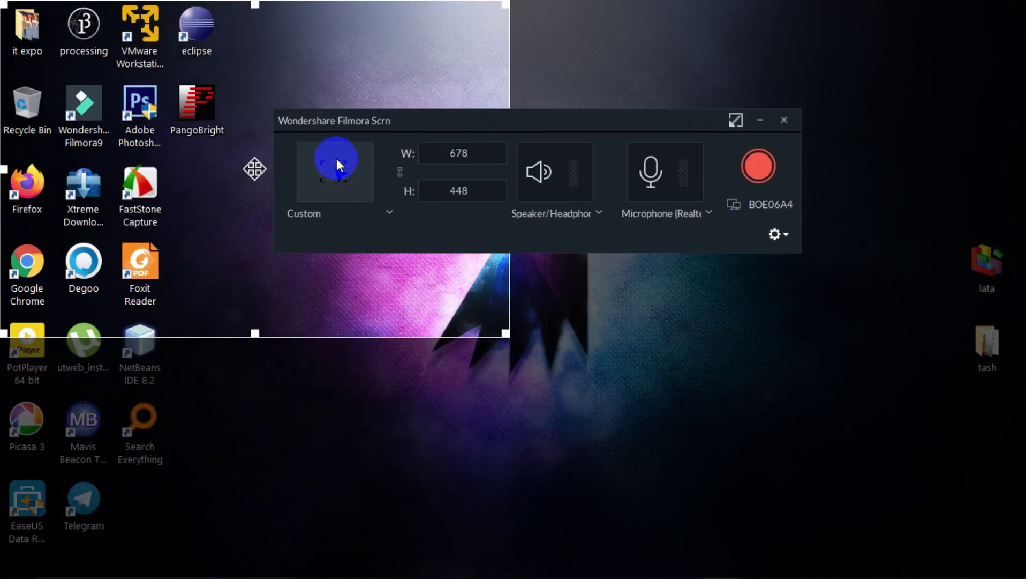
left_click(388, 214)
left_click(382, 236)
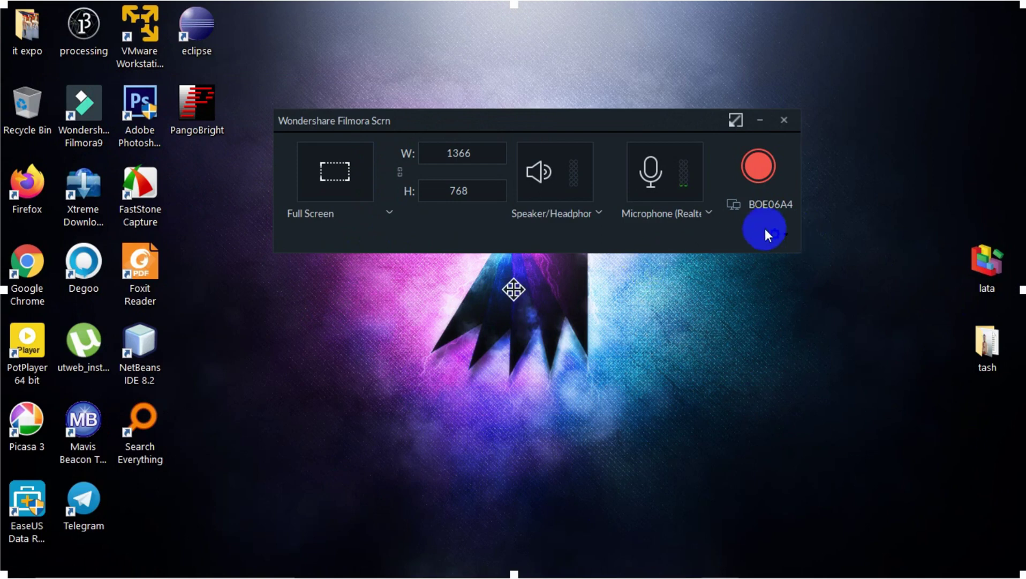
- In the recorder settings, keep 30 fps, Best quality and the stop timer off
left_click(781, 232)
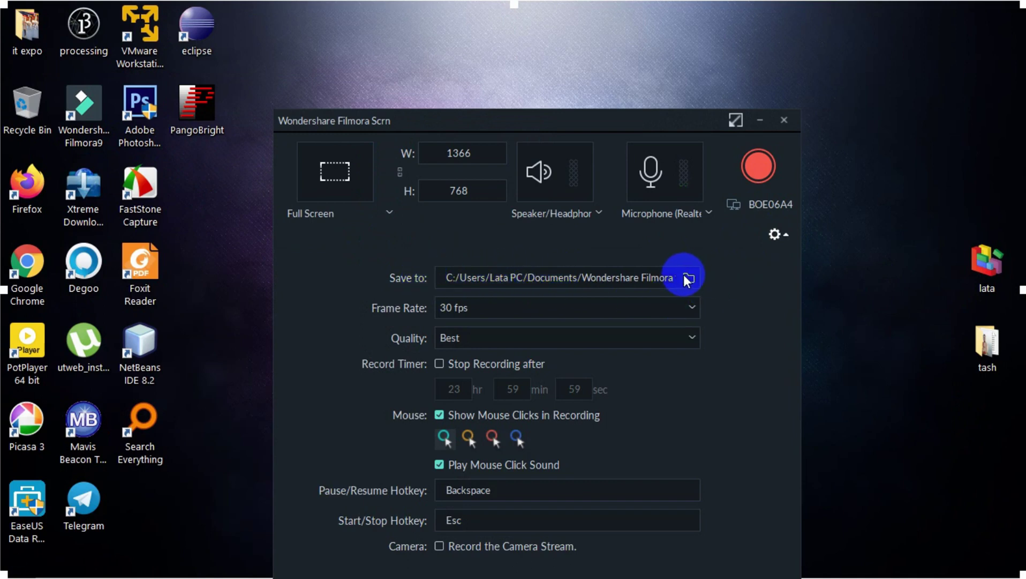
left_click(495, 314)
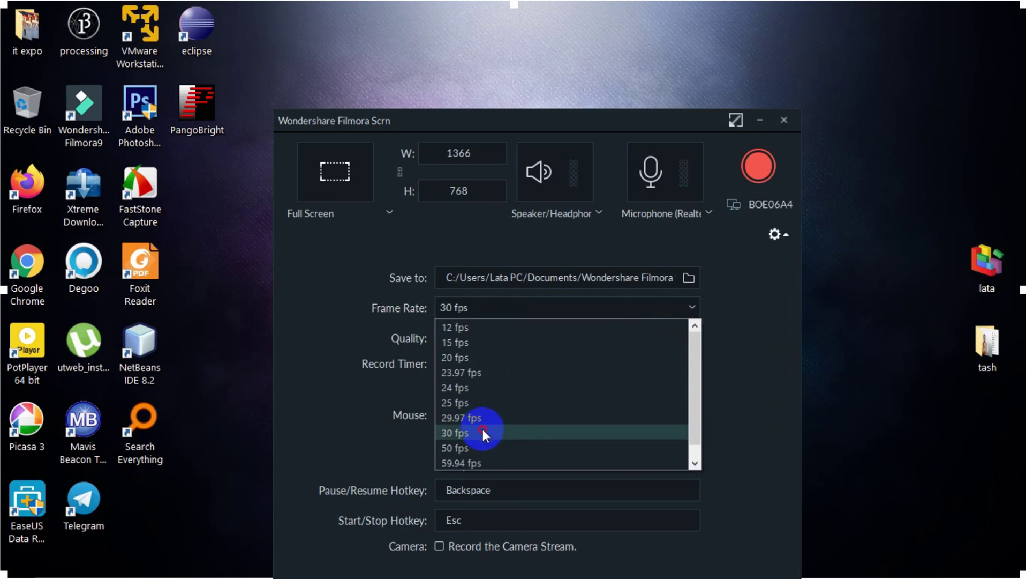
left_click(484, 433)
left_click(489, 332)
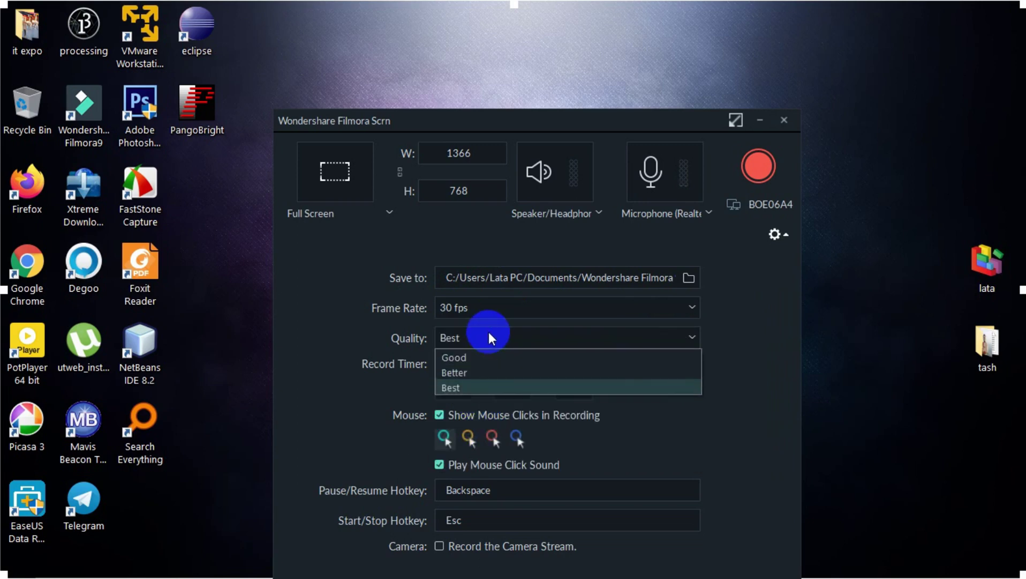
left_click(470, 386)
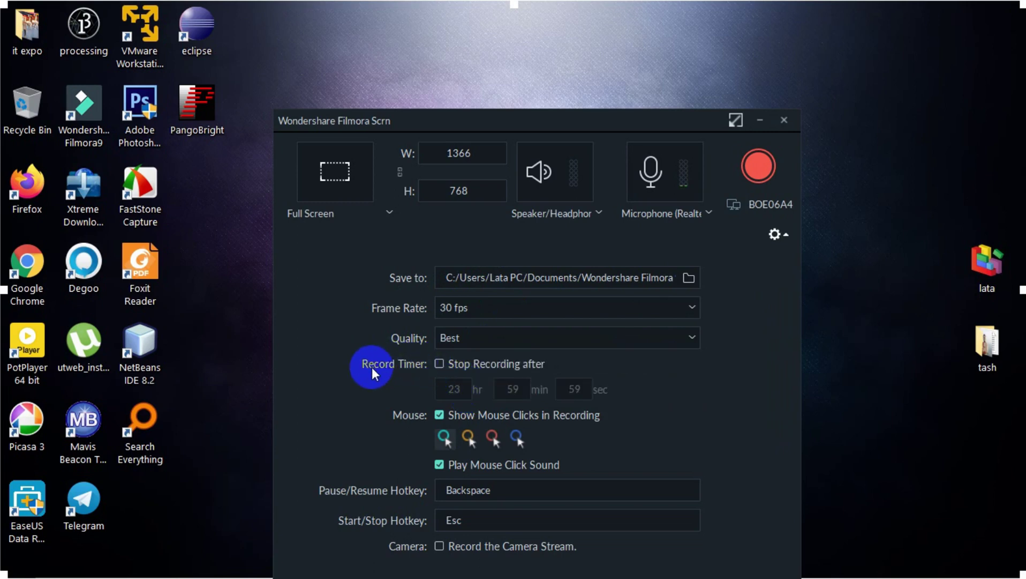
left_click(439, 364)
left_click(439, 364)
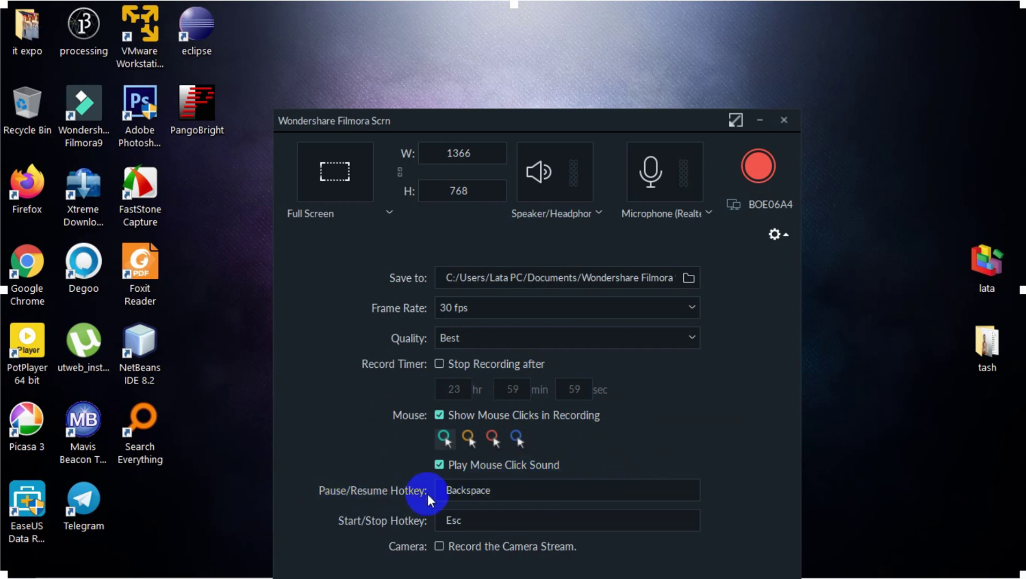
- Review the pause/resume hotkey Backspace and the start/stop hotkey Esc
left_click_drag(492, 488, 435, 486)
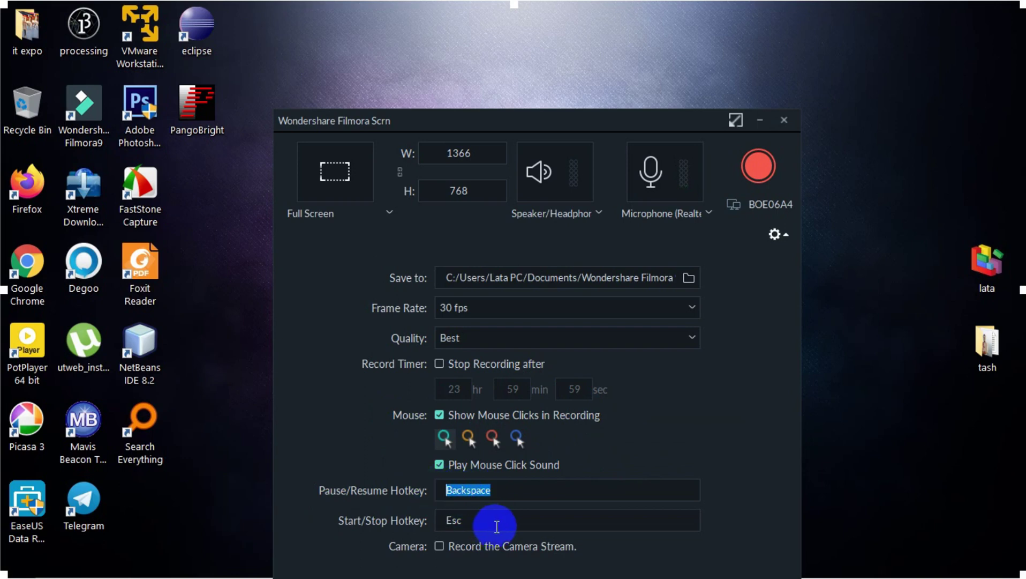
left_click_drag(467, 522, 432, 519)
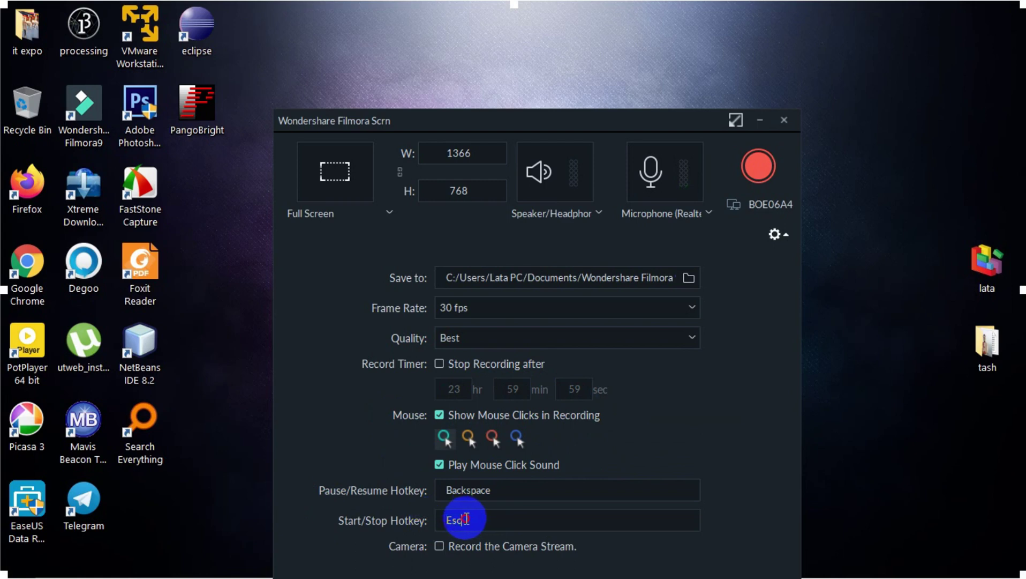
left_click(493, 488)
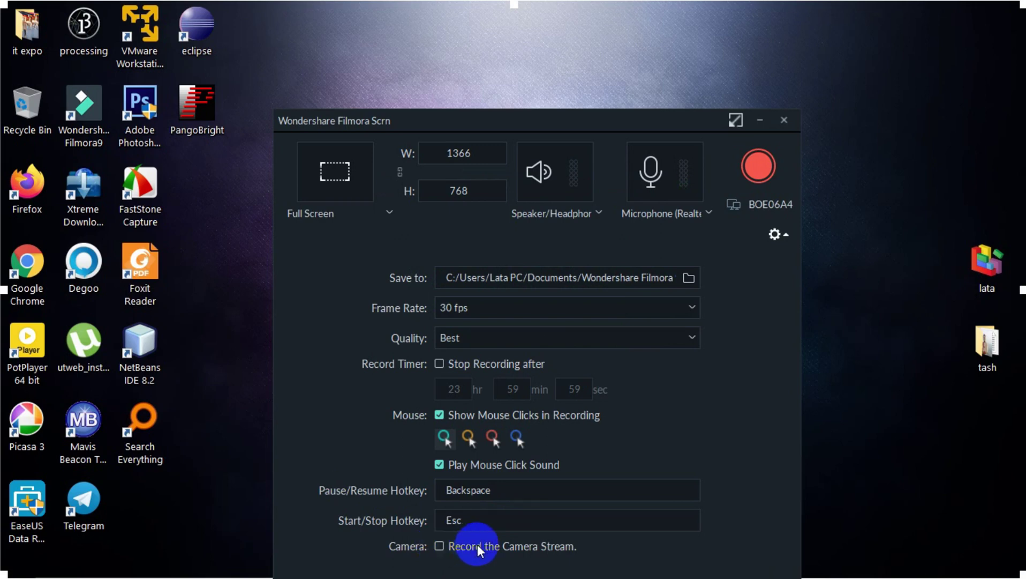
- Leave camera recording off, reposition the recorder window, and start the full-screen capture
left_click(438, 545)
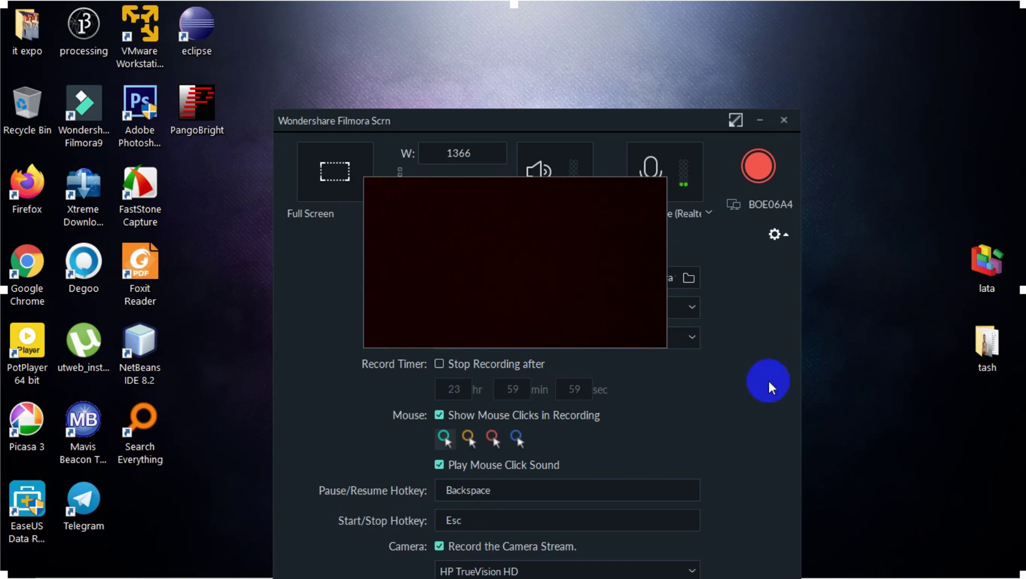
left_click_drag(572, 117, 526, 11)
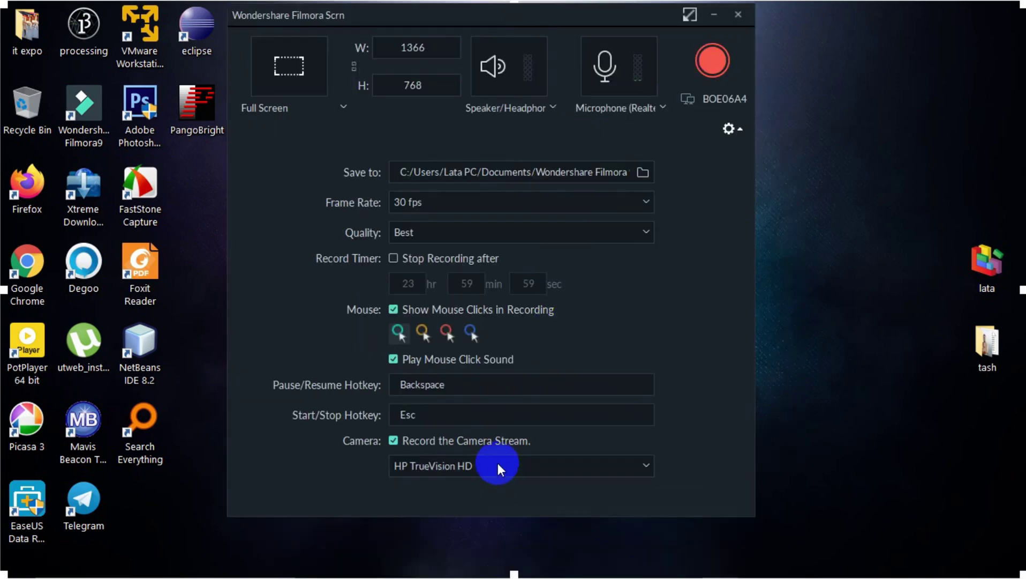
left_click(498, 464)
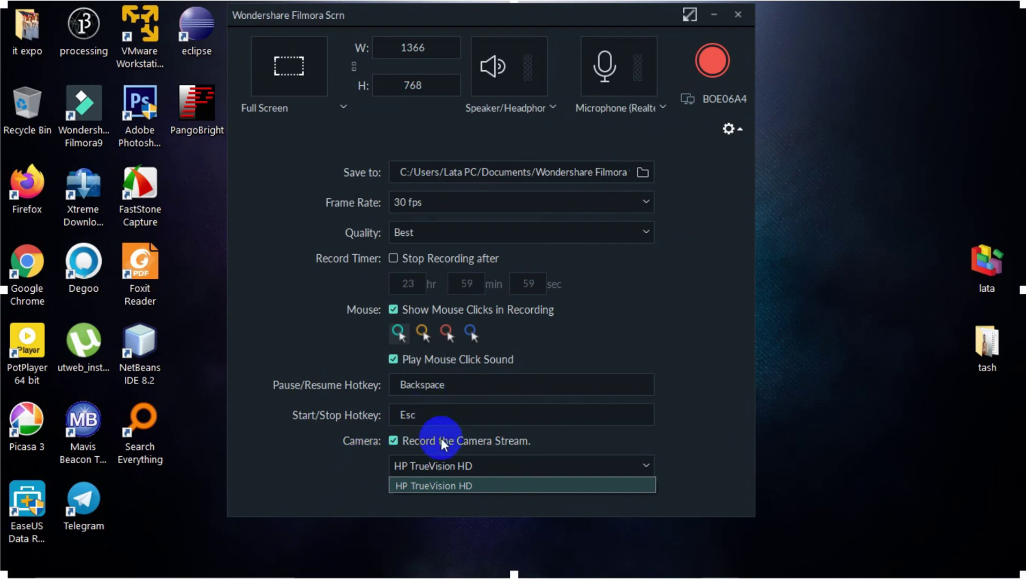
left_click(394, 441)
left_click(394, 441)
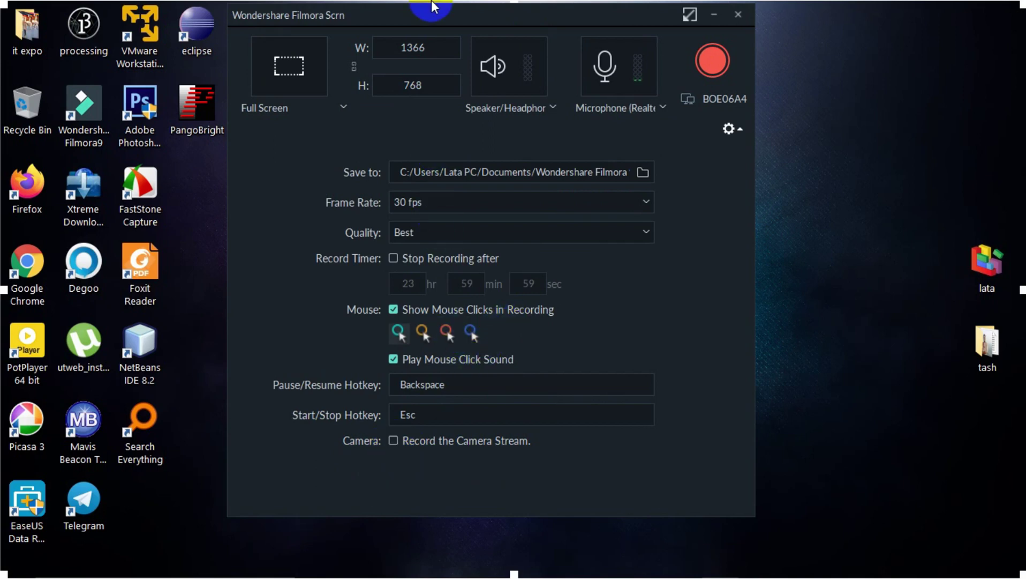
left_click_drag(432, 11, 427, 48)
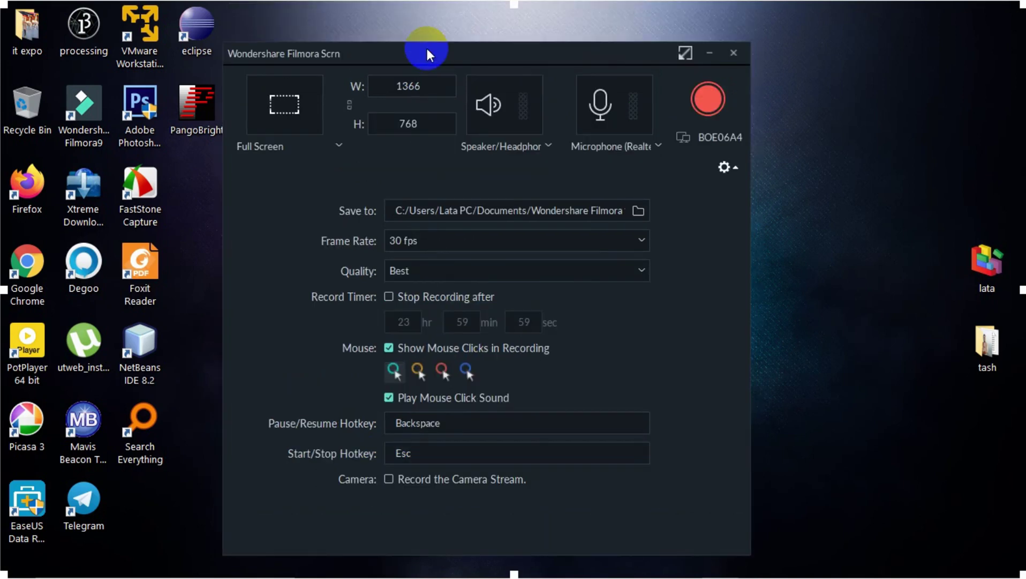
left_click(705, 95)
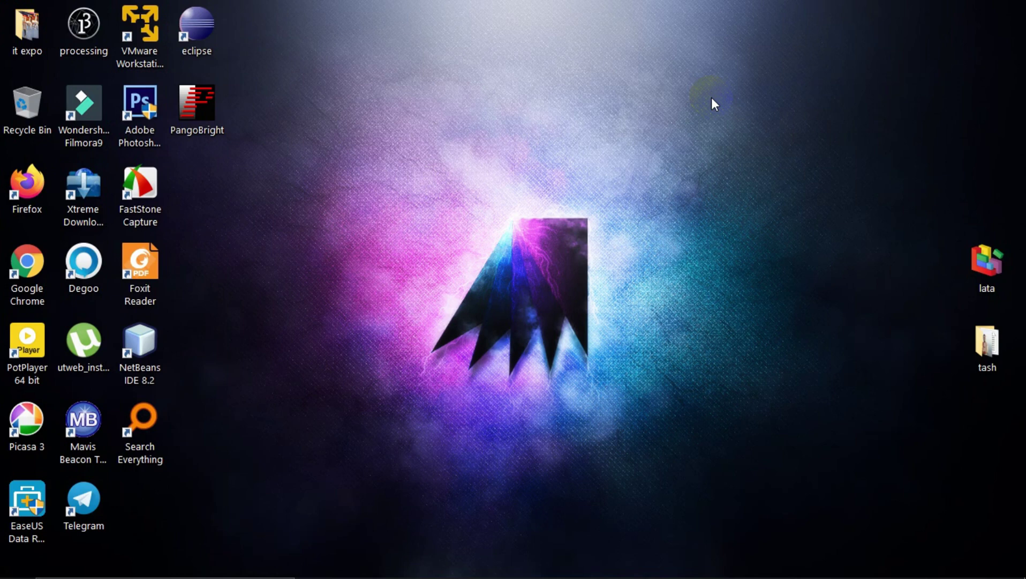
- Reopen the recorder from its tray icon and stop the 27-second desktop recording
mouse_move(635, 570)
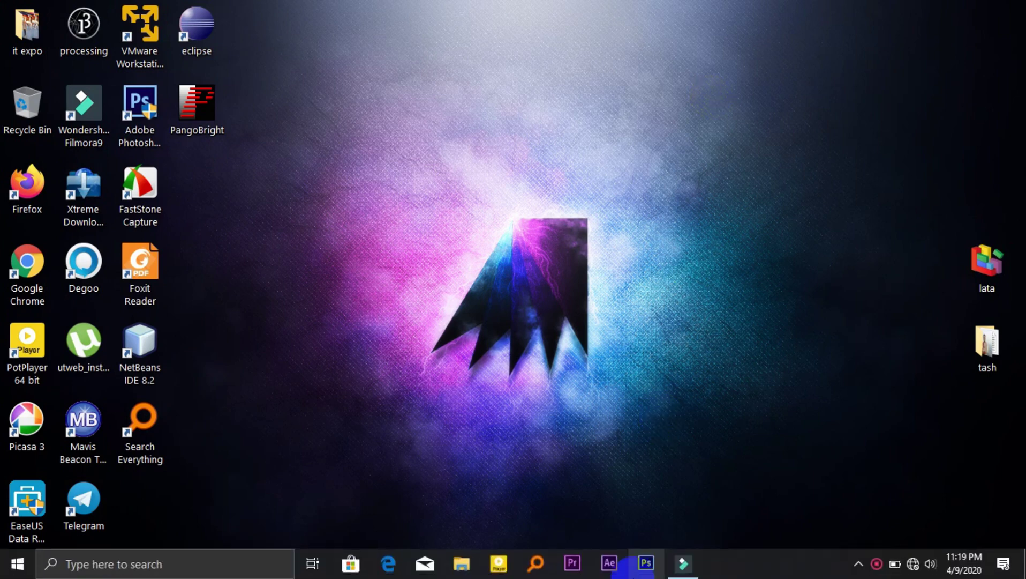
right_click(878, 570)
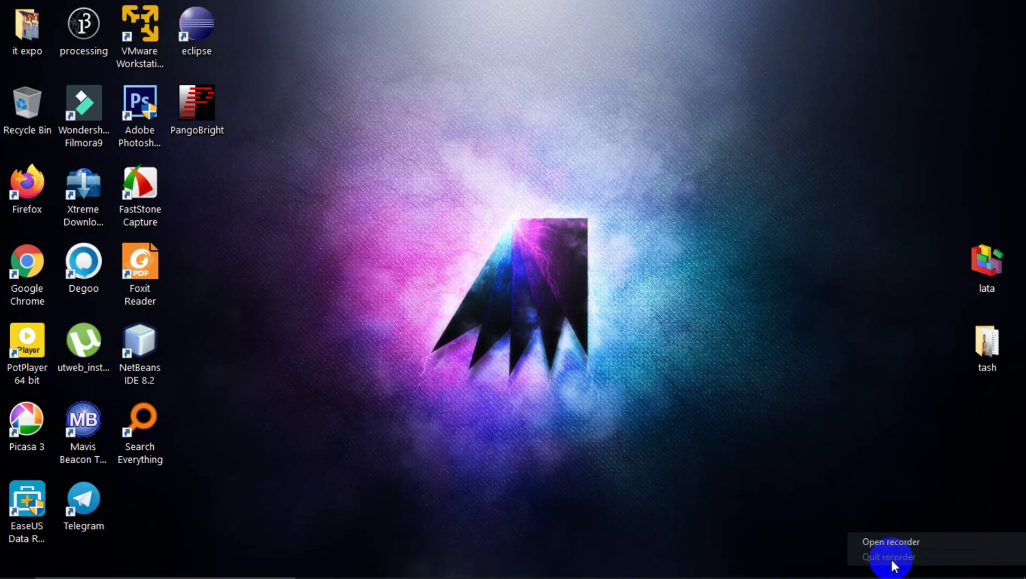
left_click(891, 542)
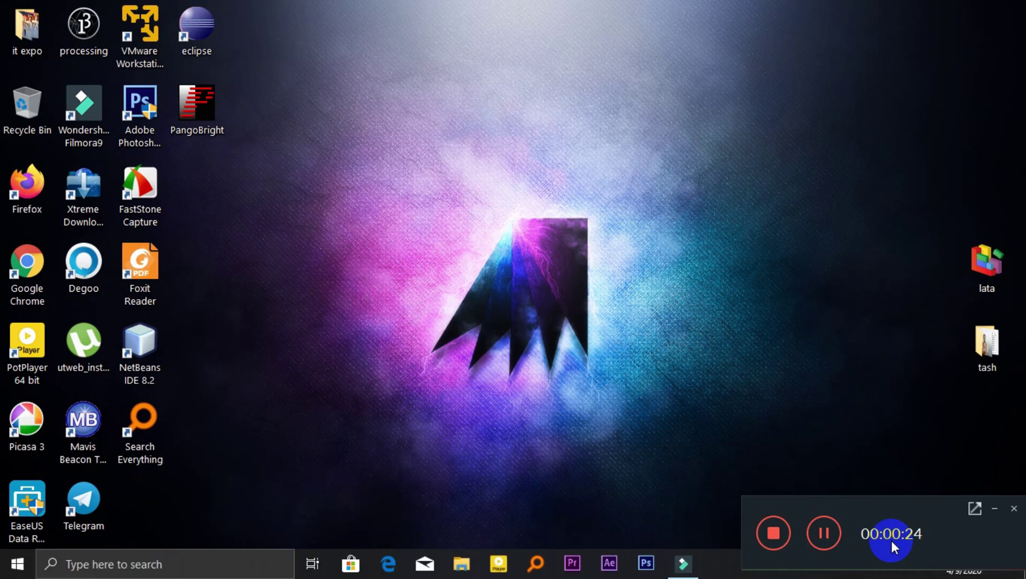
left_click(781, 540)
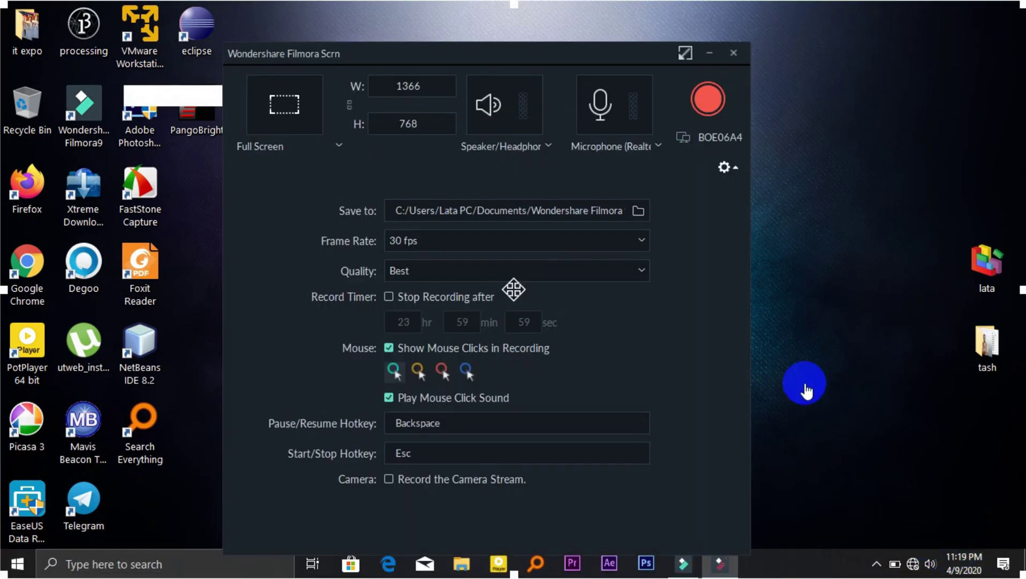
- Close Filmora Scrn and maximize the Filmora9 editor window
left_click(734, 53)
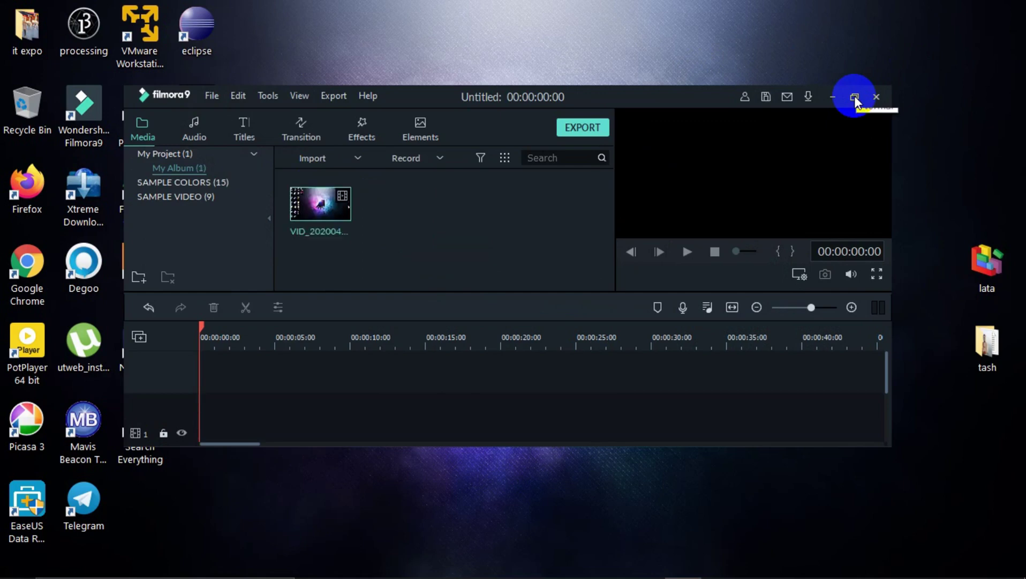
left_click(855, 98)
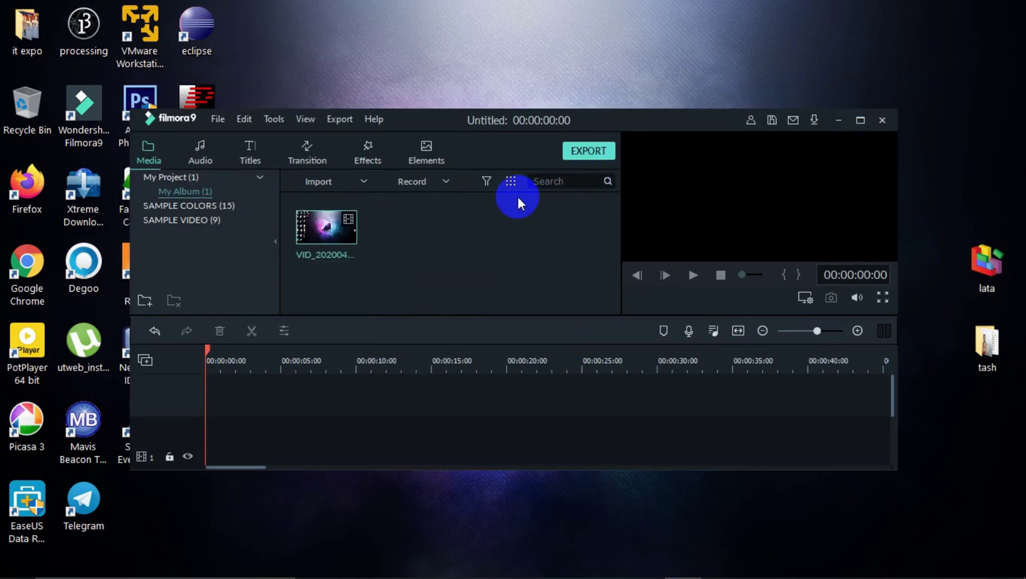
left_click(860, 123)
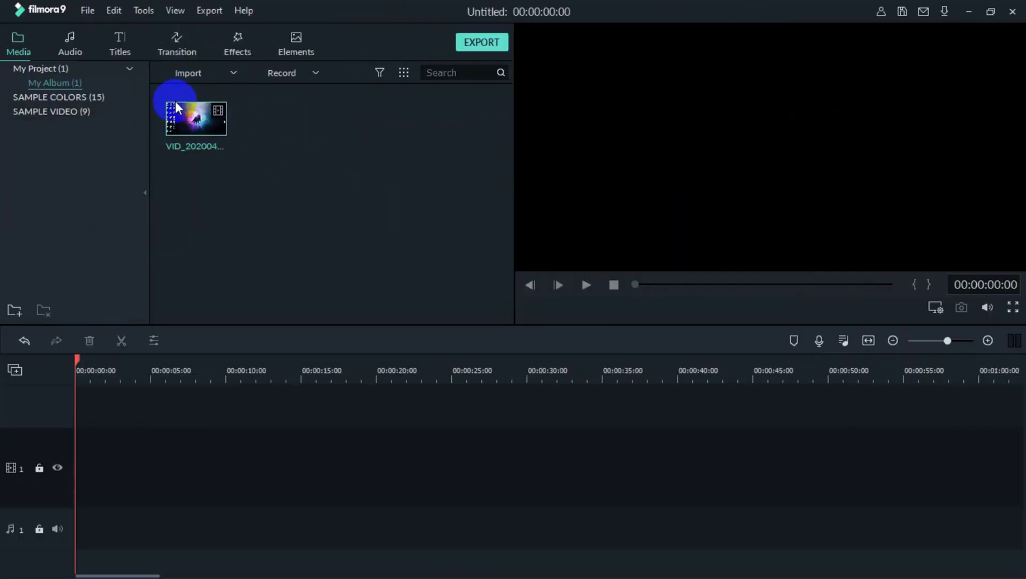
- Play, pause and skim the VID_20200409_231917 clip in the preview player
mouse_move(179, 109)
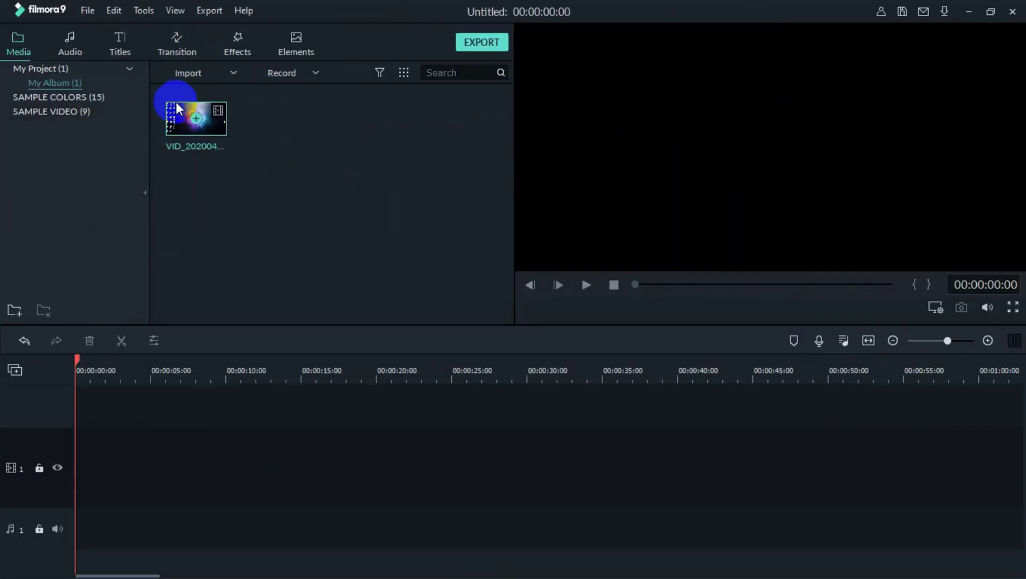
double_click(216, 127)
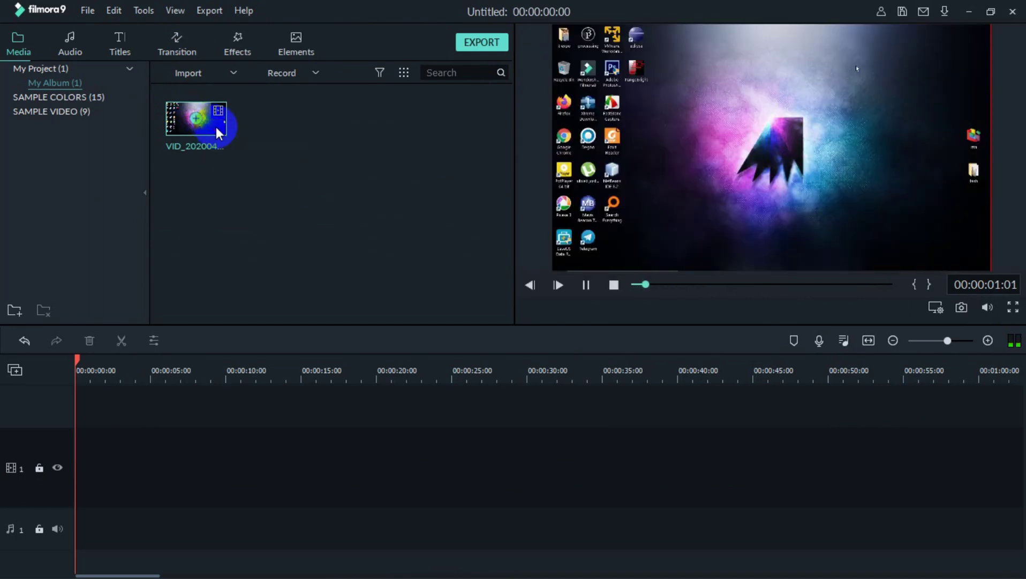
key("space")
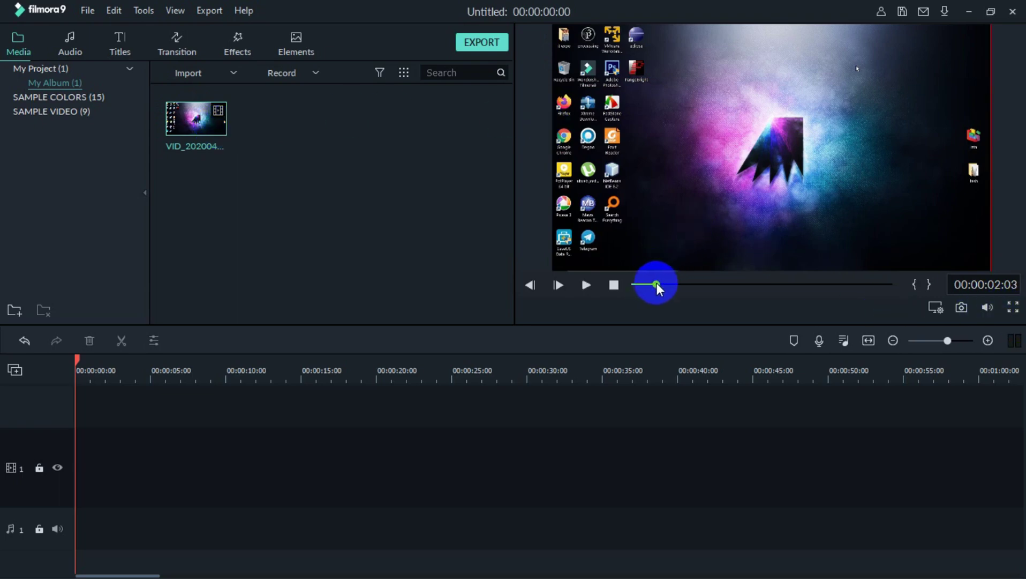
left_click_drag(658, 287, 726, 267)
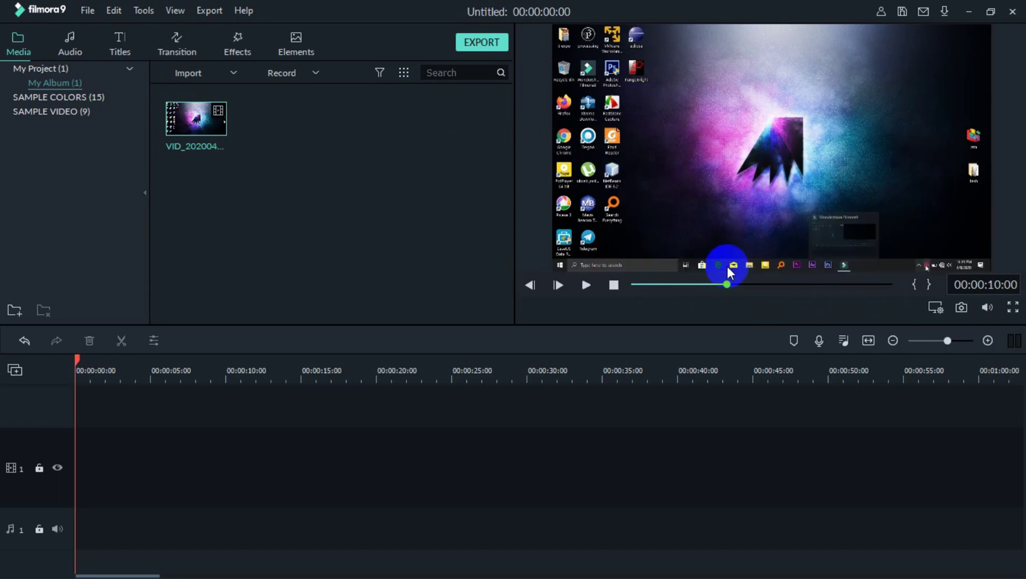
- Start a microphone recording in the Record Voiceover dialog
left_click(318, 71)
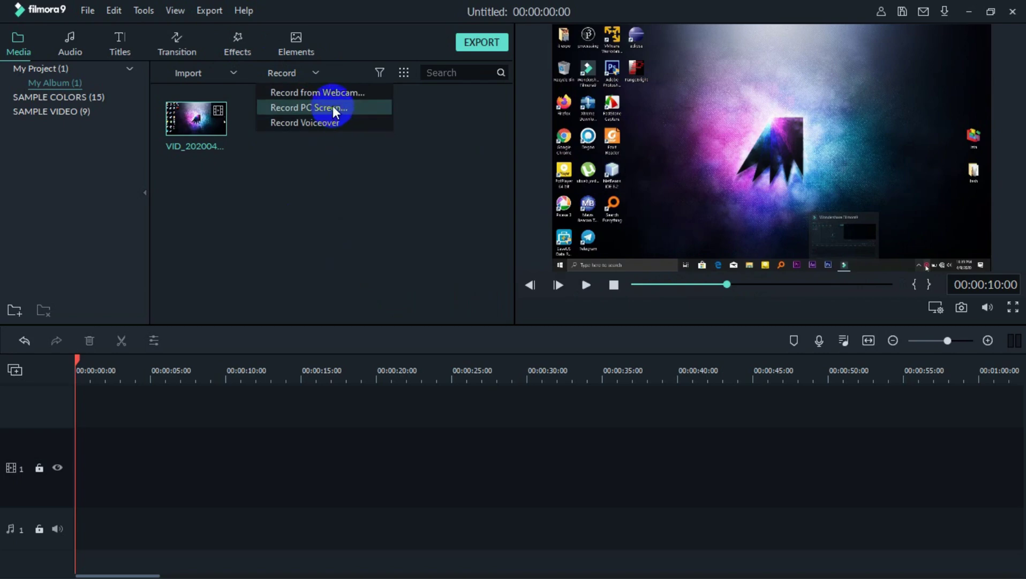
left_click(329, 122)
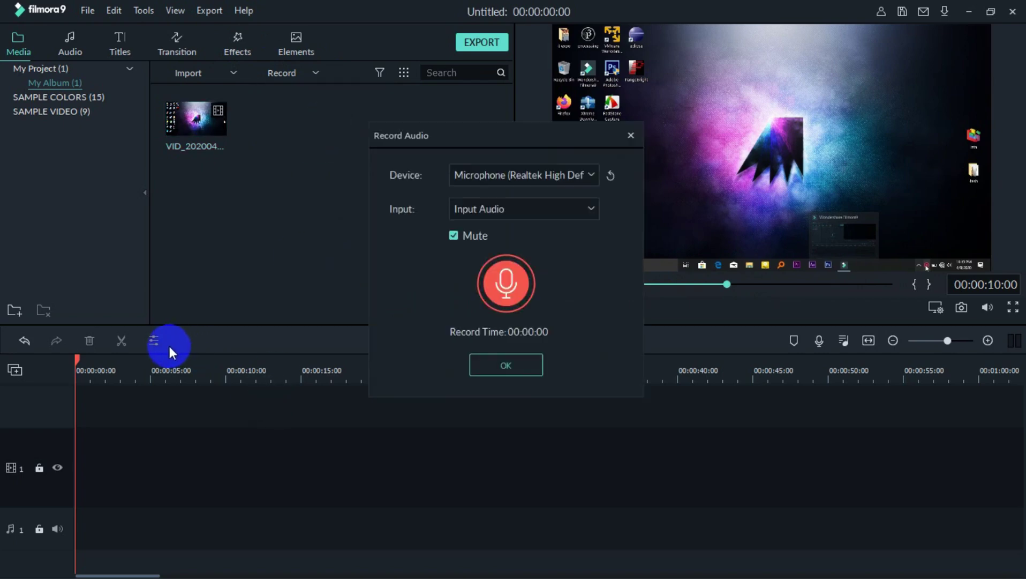
left_click(509, 284)
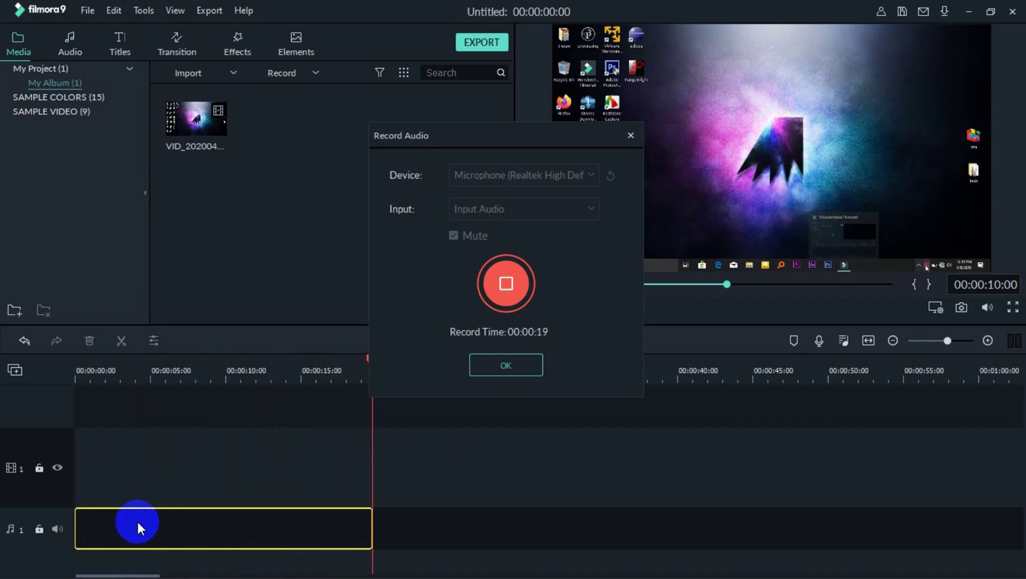
- Finish the voiceover, return the playhead to the start, and select the VID and REC clips
left_click(518, 369)
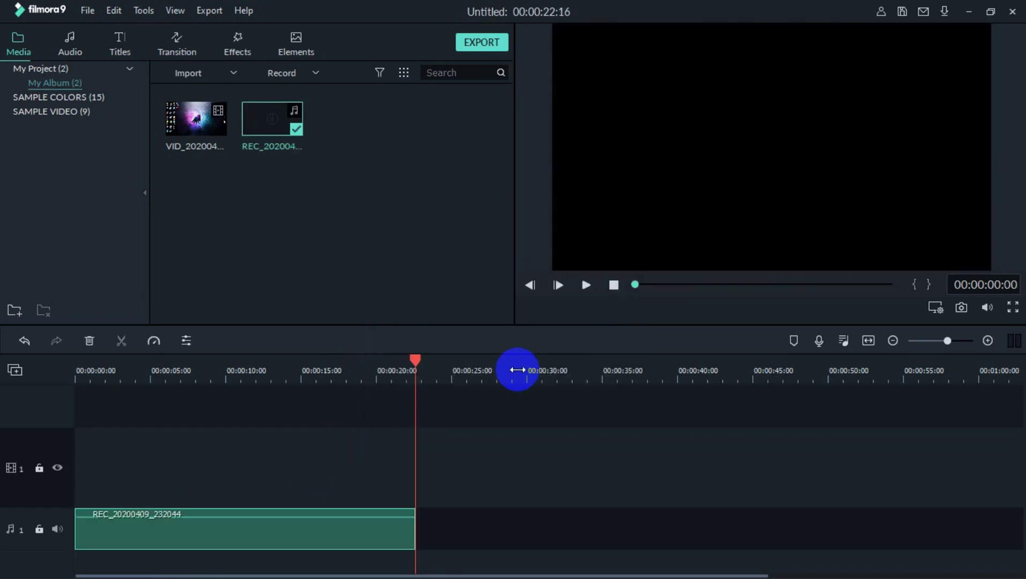
left_click_drag(415, 360, 17, 403)
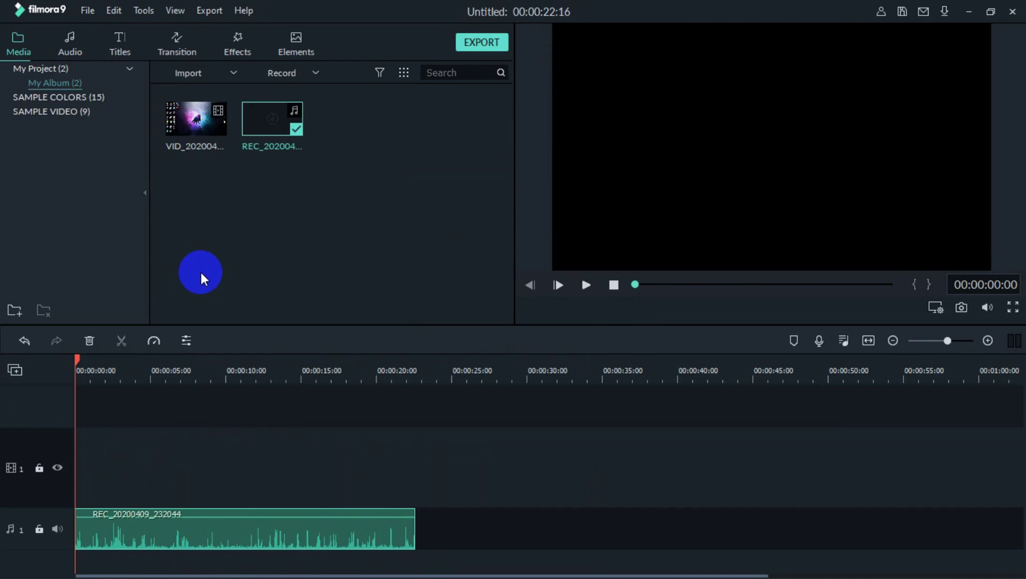
left_click(224, 130)
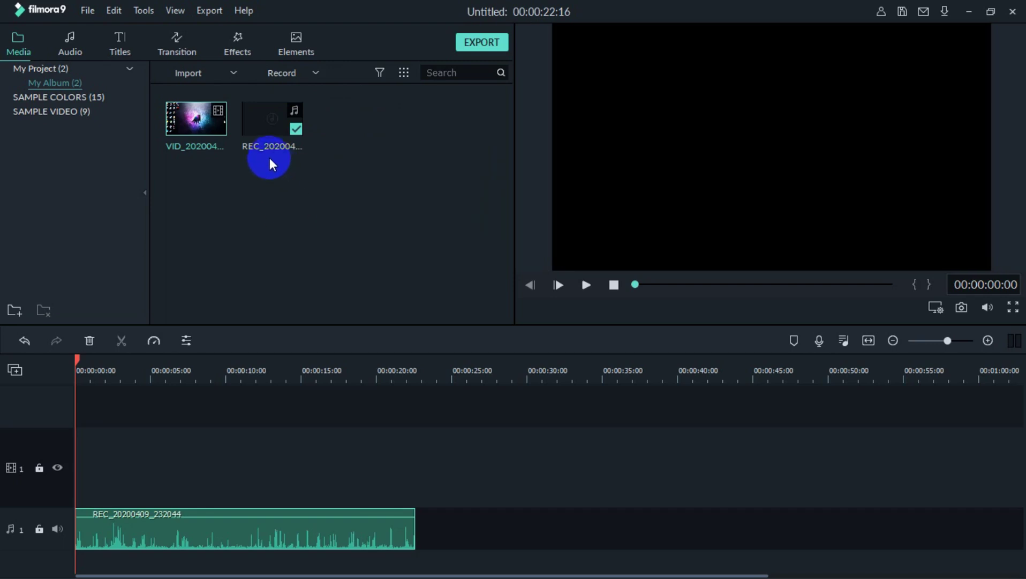
left_click(257, 127)
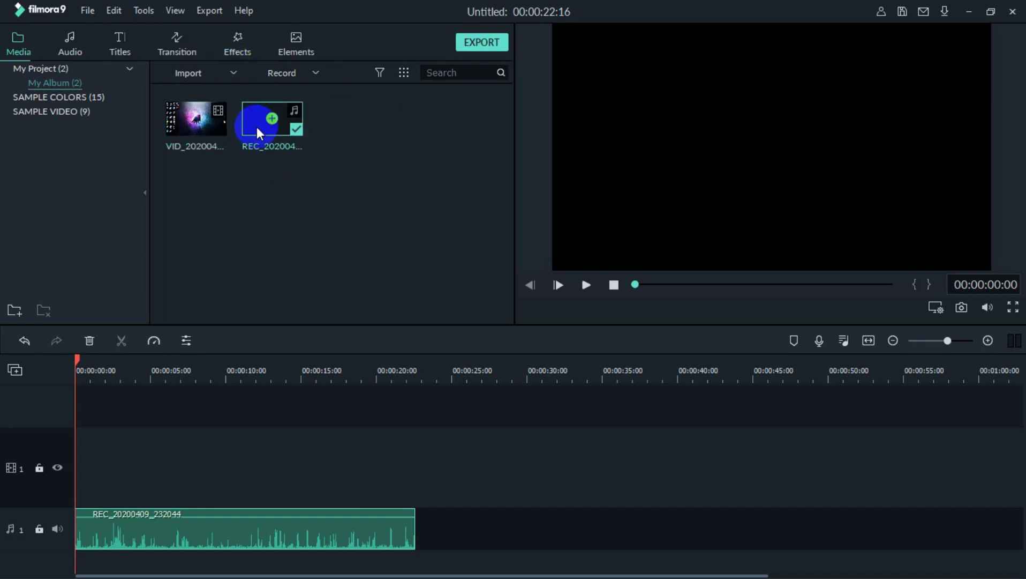